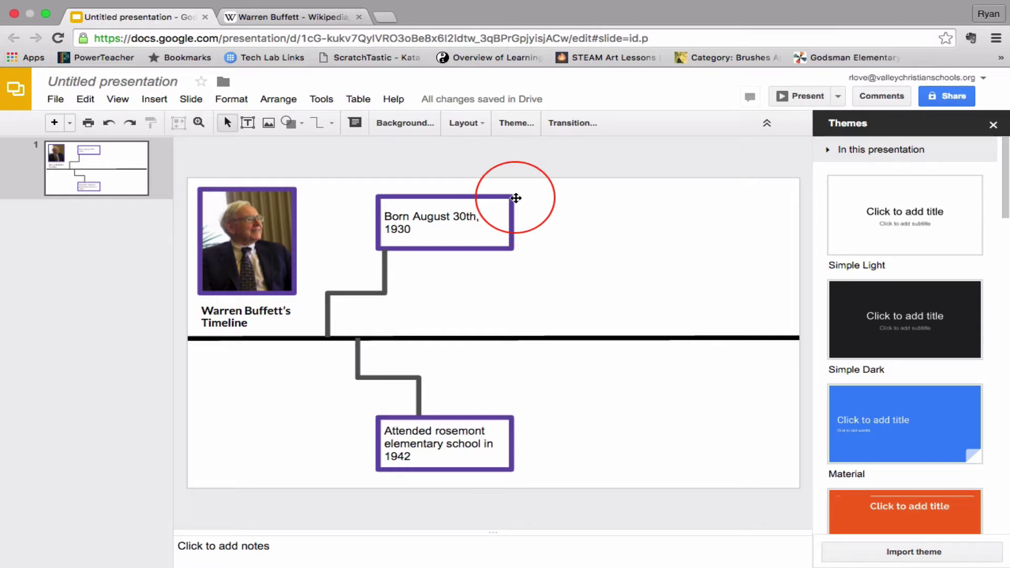
- Select the center timeline line, then choose the straight Line tool from the line types
left_click(230, 340)
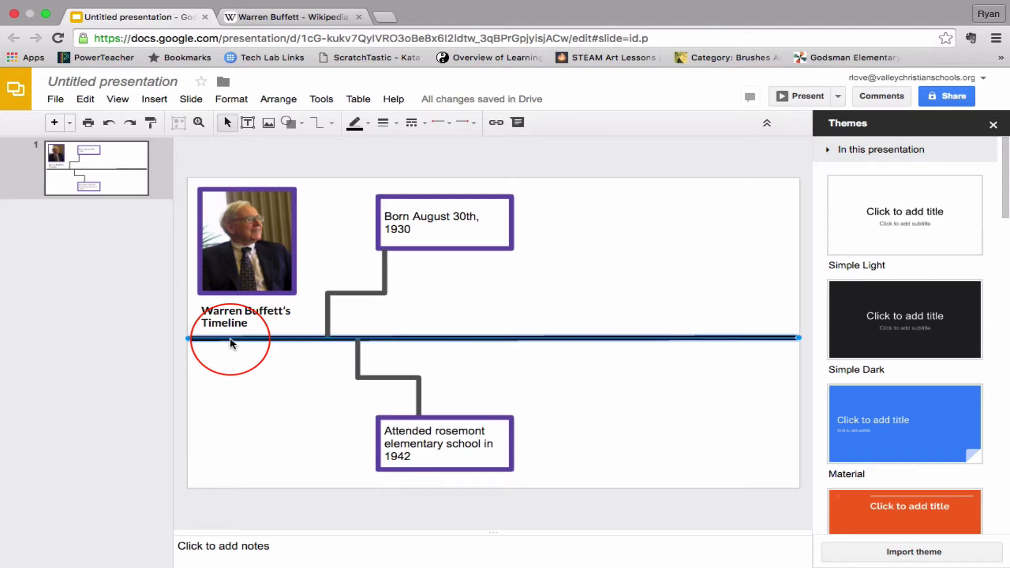
left_click(242, 349)
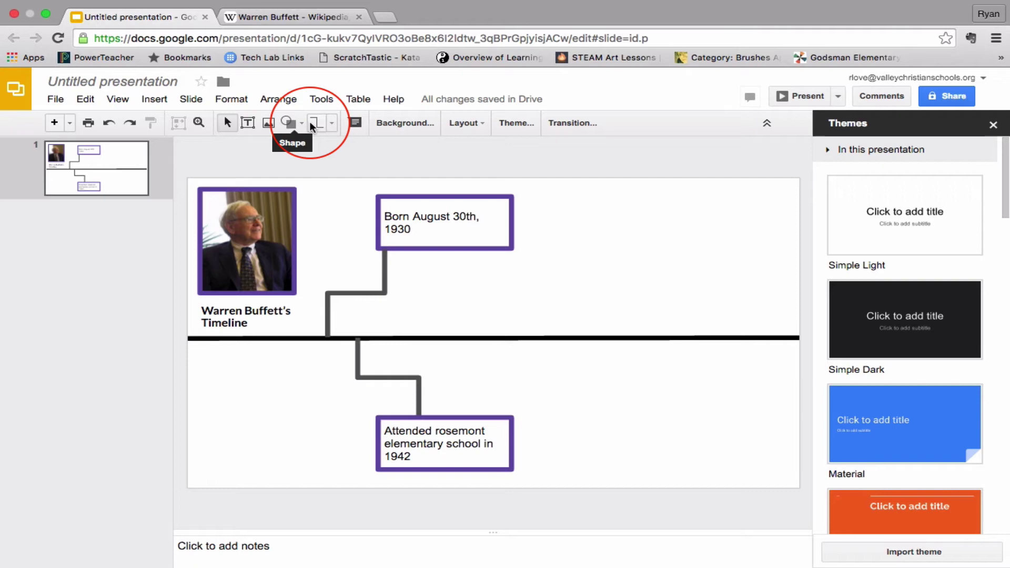
left_click(332, 123)
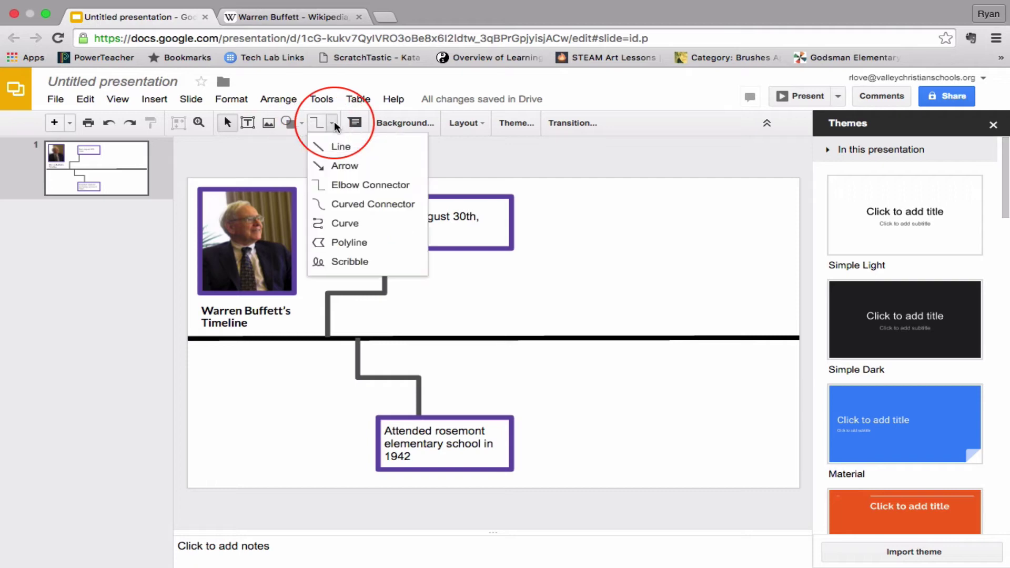
left_click(339, 149)
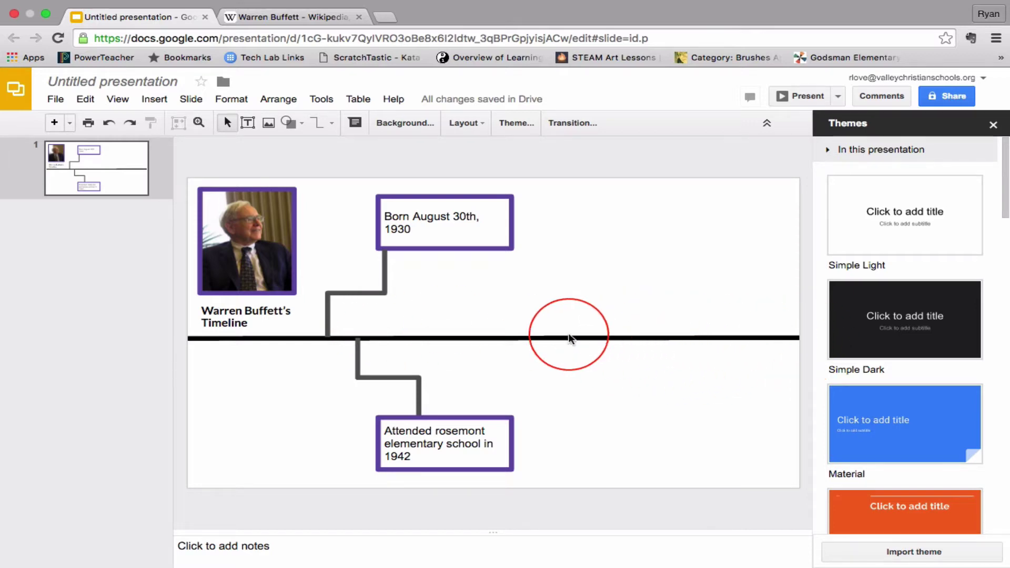
- Try 16px and 1px weights on the center line, then settle on 4px
left_click(537, 337)
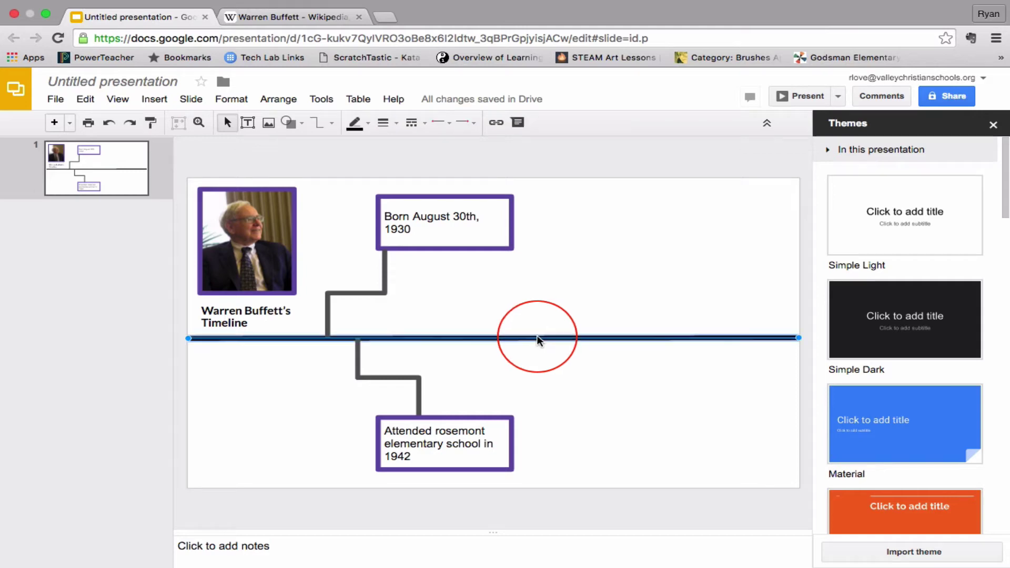
left_click(383, 126)
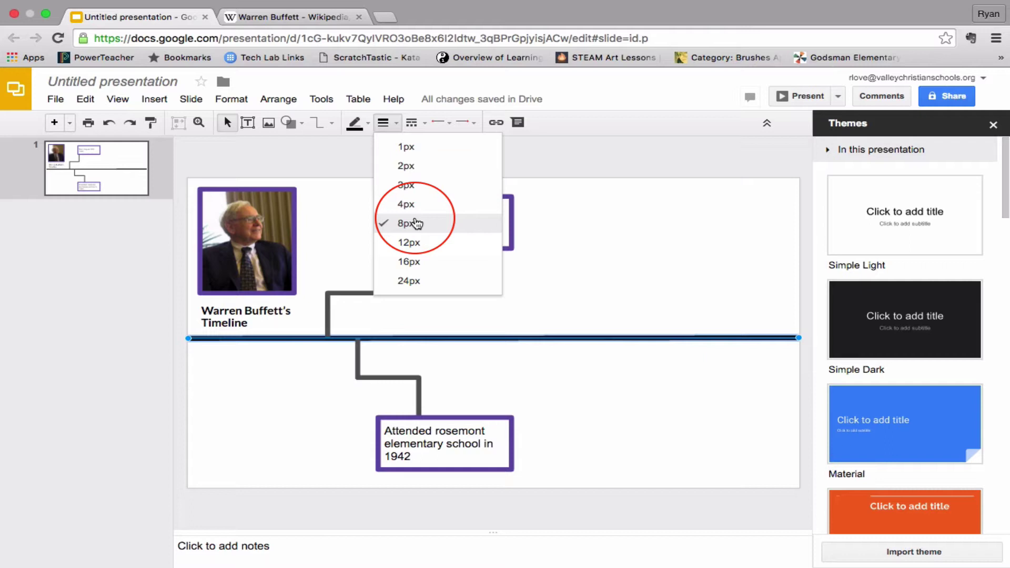
left_click(408, 263)
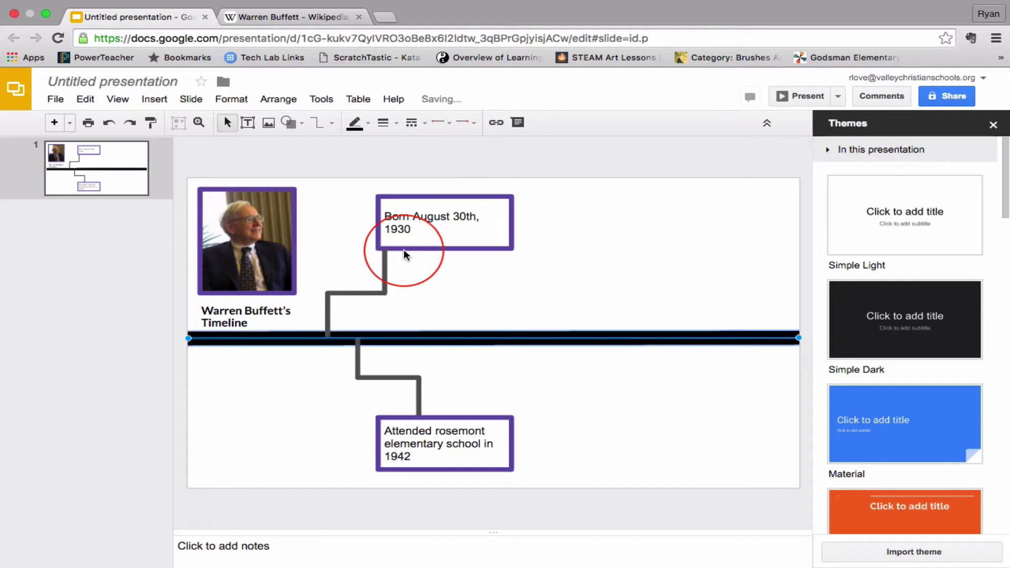
left_click(383, 124)
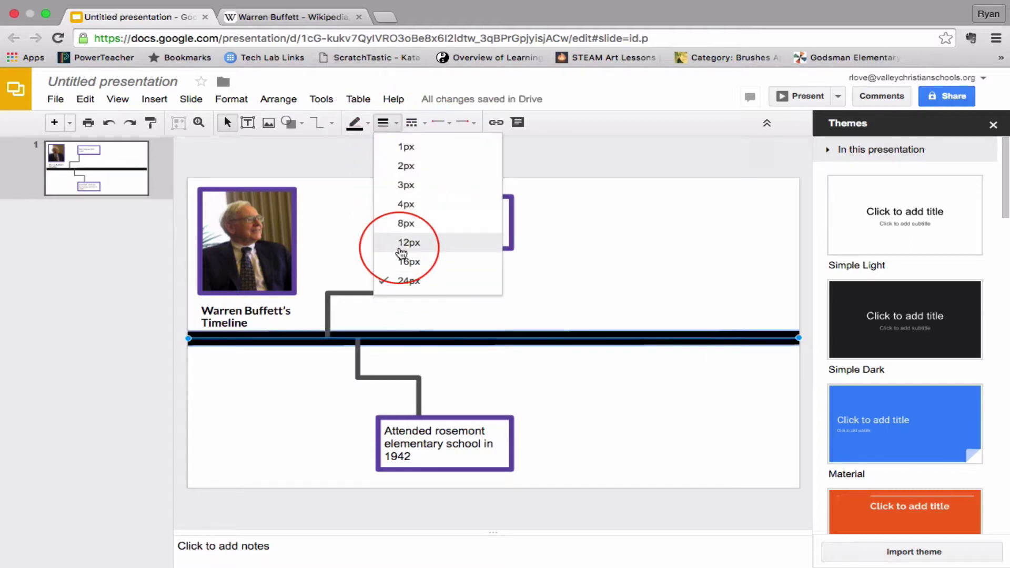
left_click(408, 146)
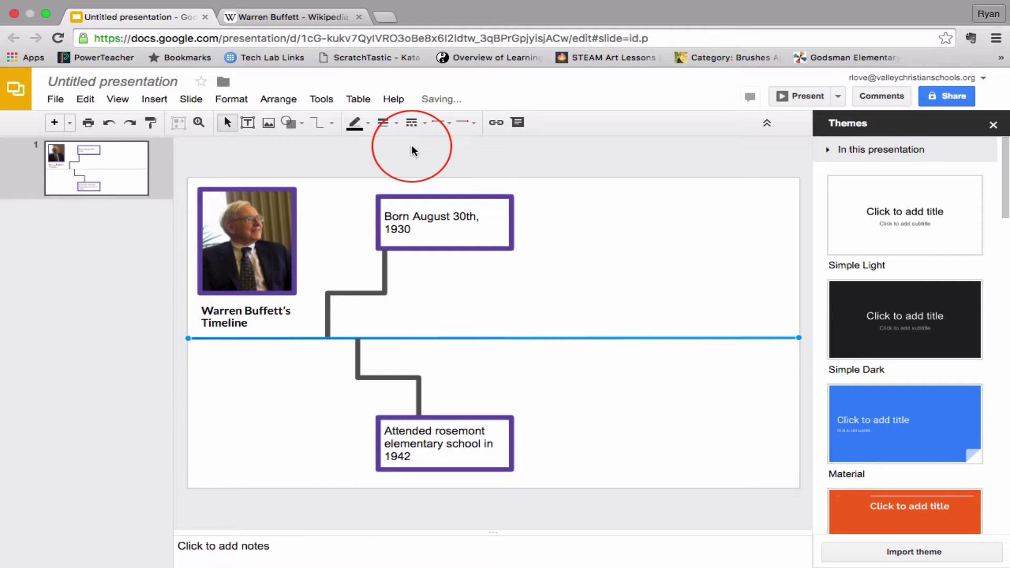
left_click(384, 123)
left_click(406, 204)
left_click(542, 304)
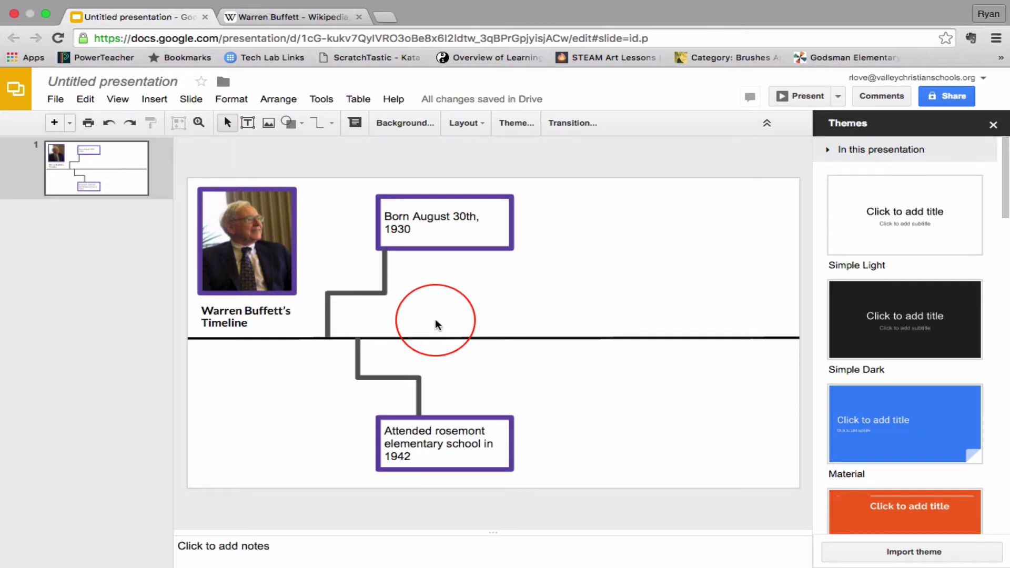
left_click(333, 124)
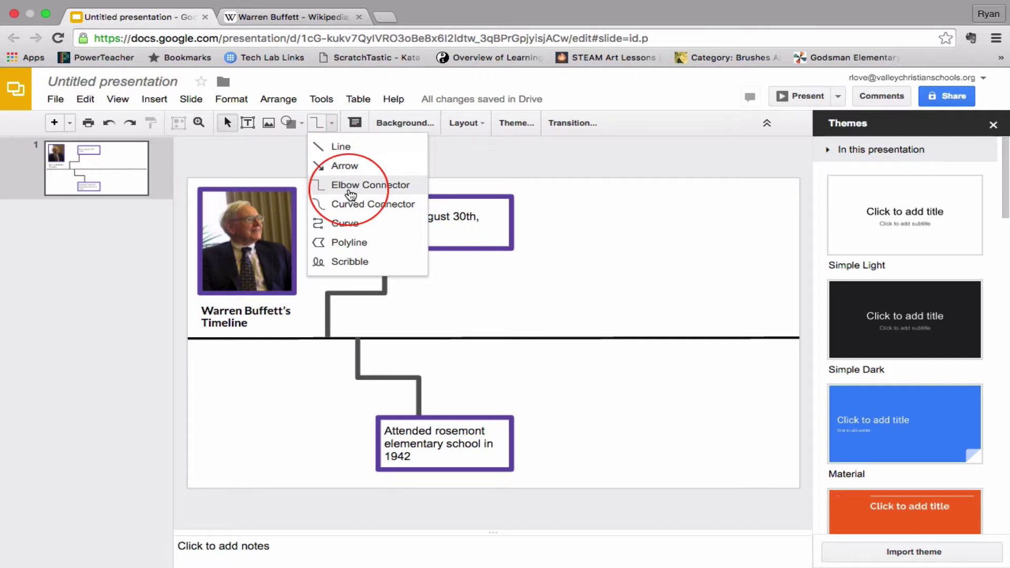
left_click(634, 232)
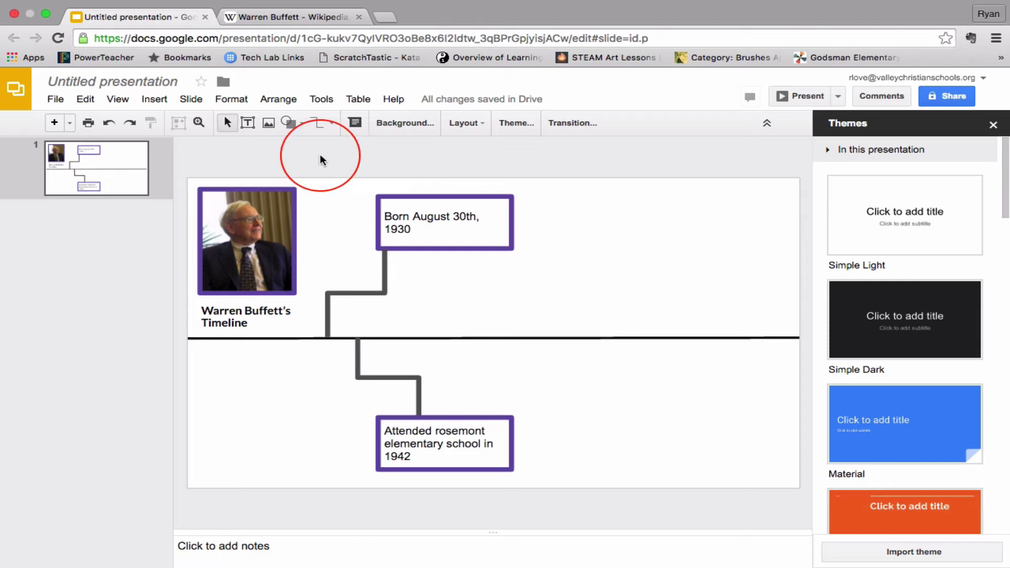
left_click(318, 126)
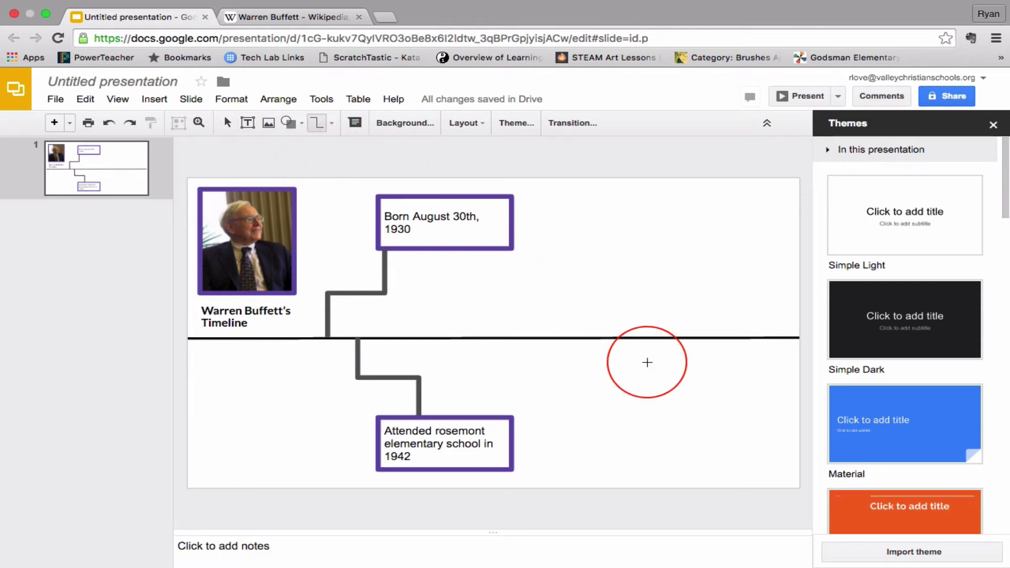
left_click(316, 125)
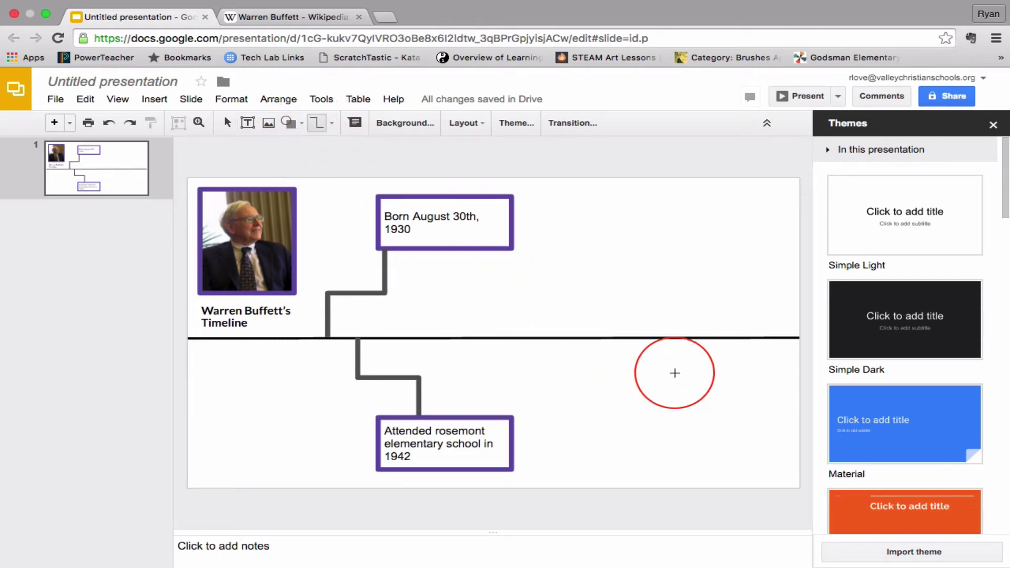
mouse_move(614, 337)
left_mouse_down()
mouse_move(615, 253)
mouse_move(673, 245)
left_mouse_up()
left_click(684, 273)
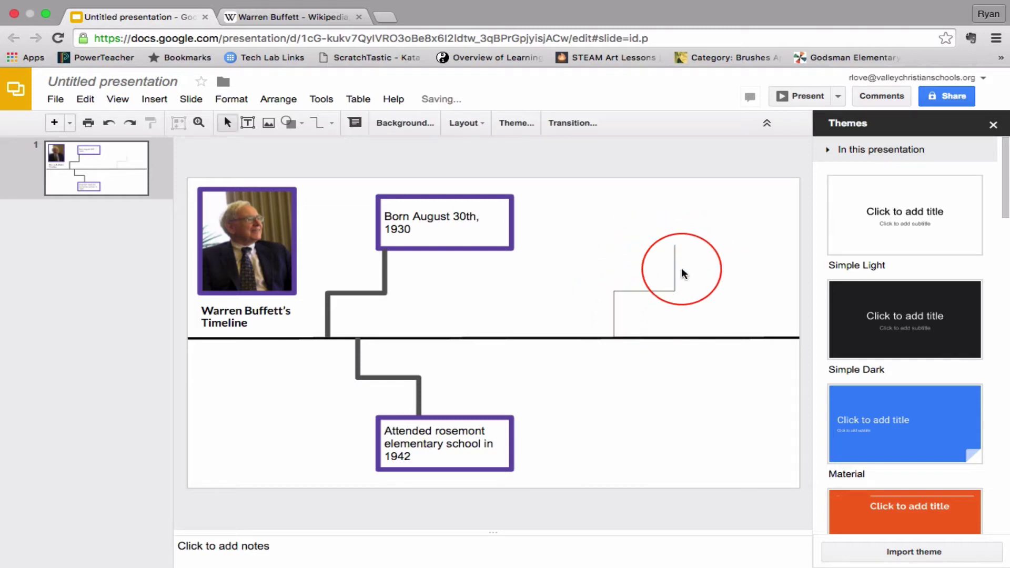
left_click(675, 270)
key("Delete")
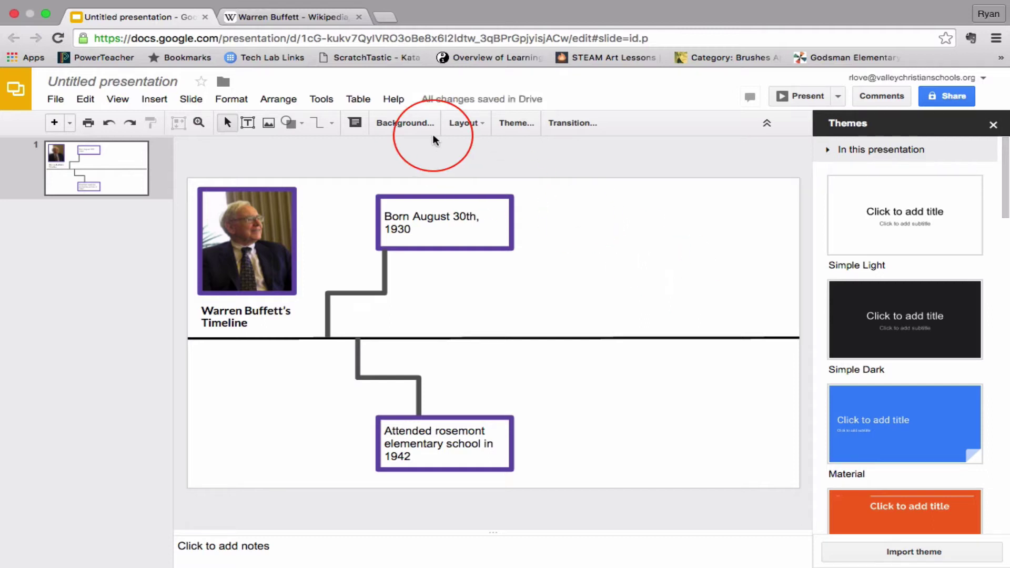
- Draw a new rectangle near the top right of the slide
left_click(298, 125)
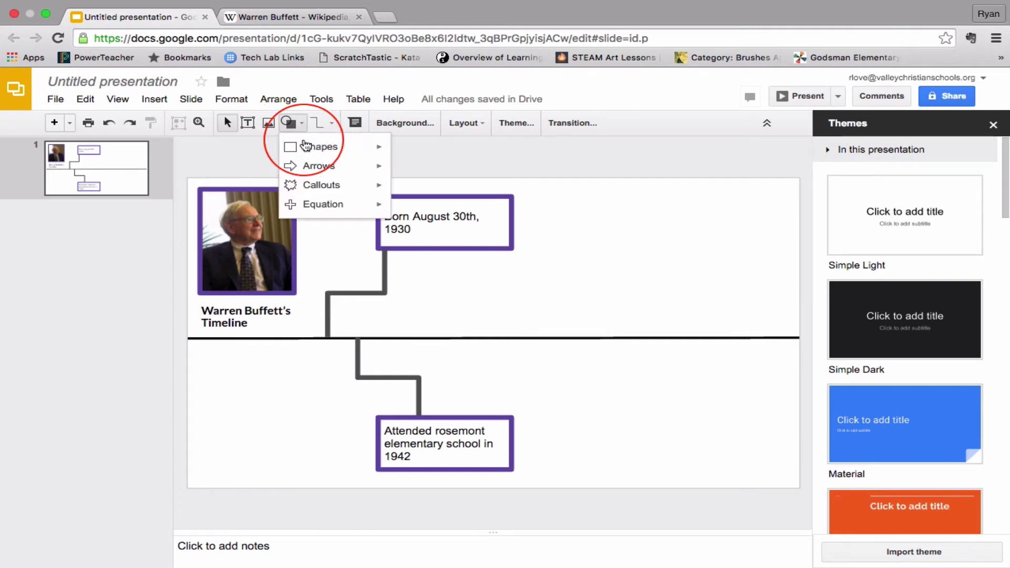
mouse_move(306, 152)
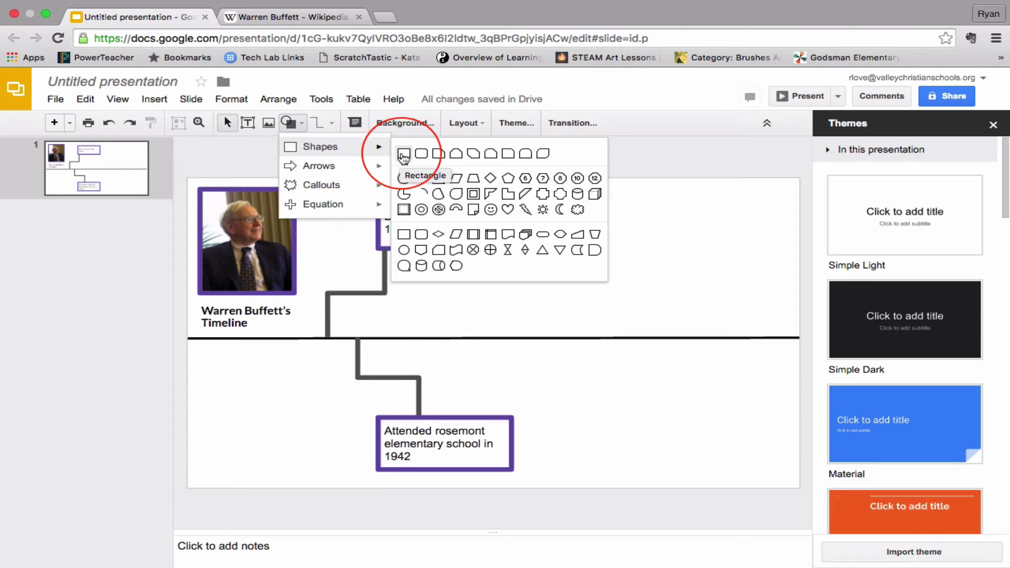
left_click(403, 156)
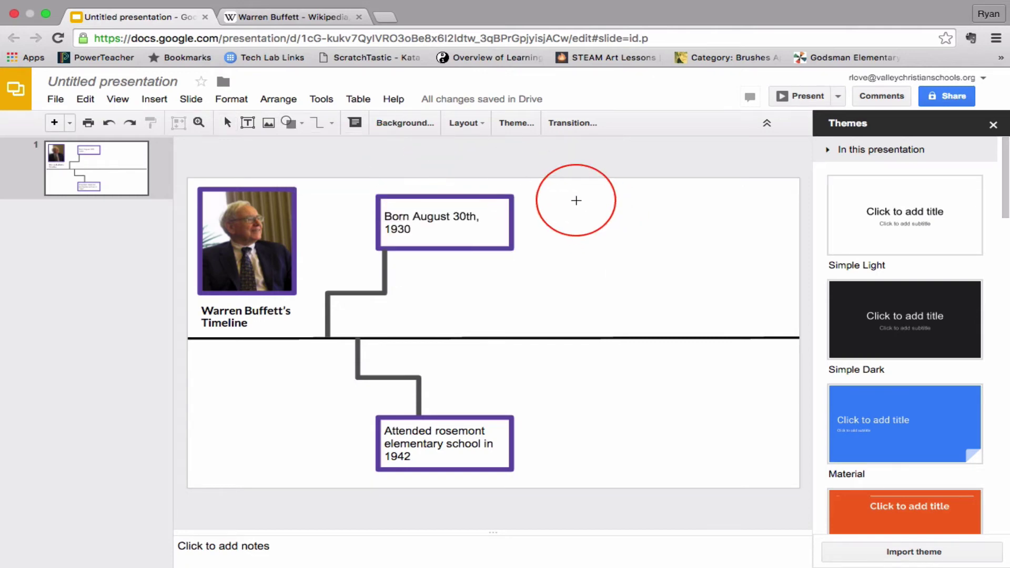
left_click_drag(577, 201, 728, 249)
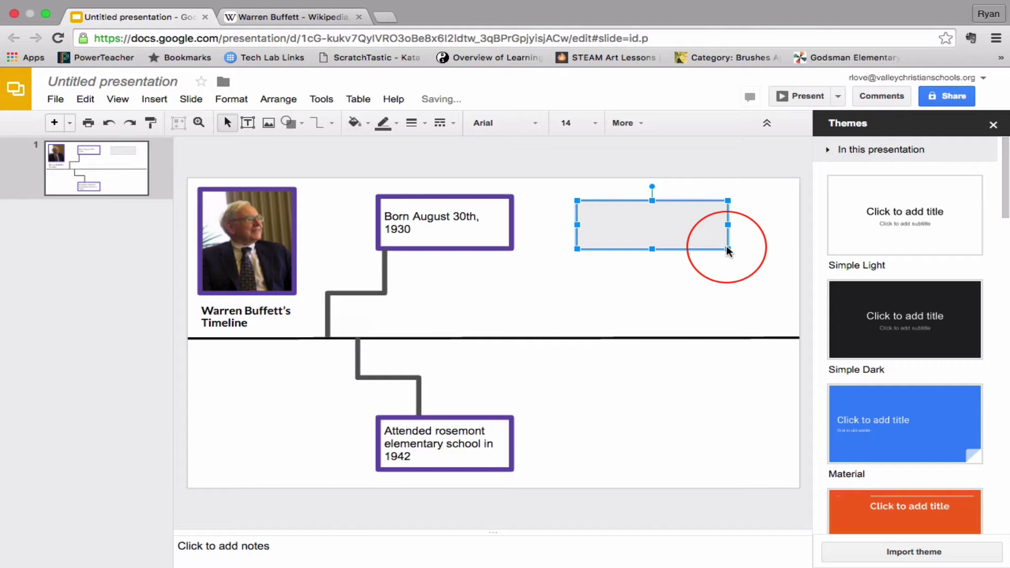
left_click(709, 276)
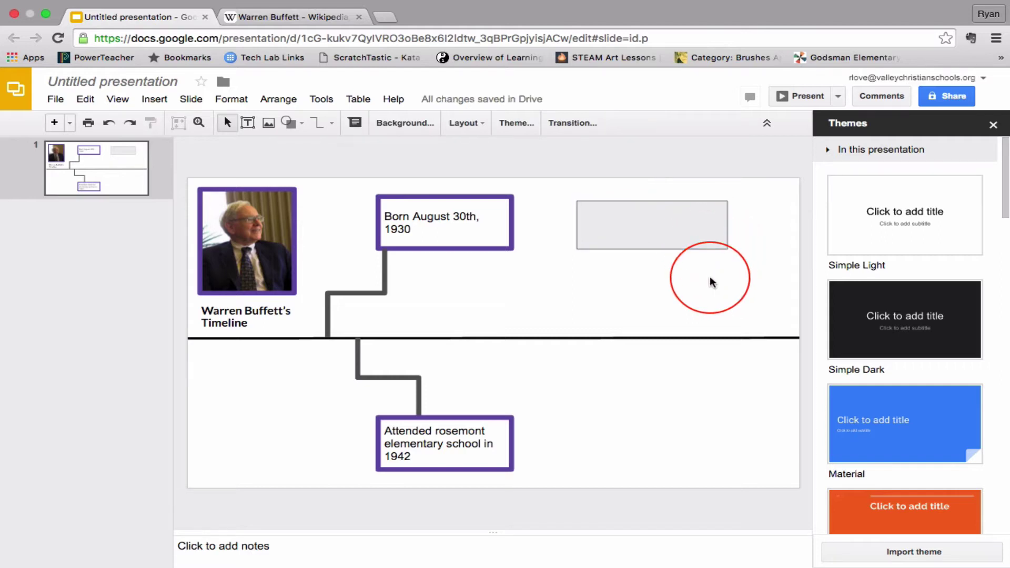
- Set the grey rectangle's fill color to Transparent
left_click(622, 221)
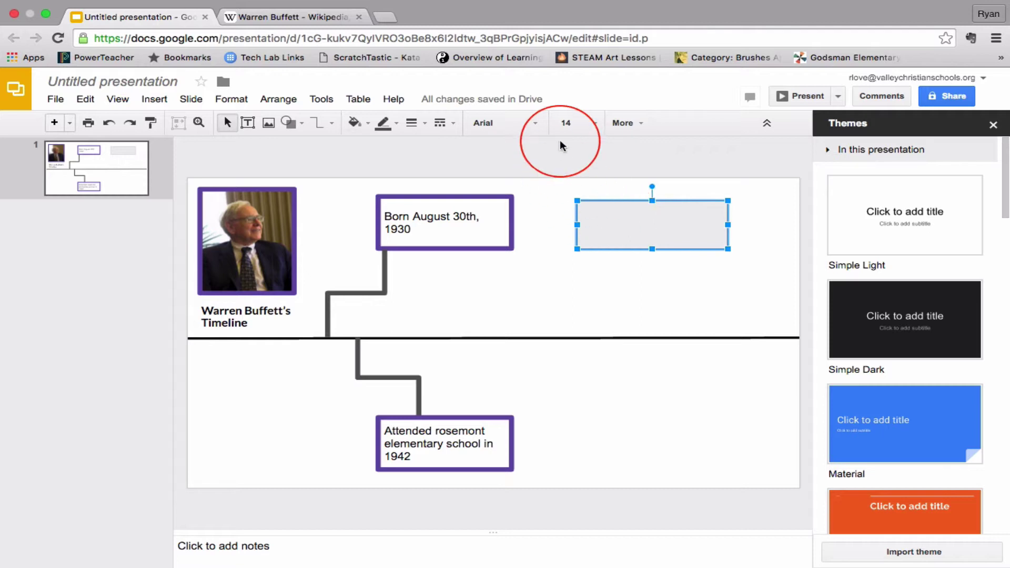
left_click(370, 126)
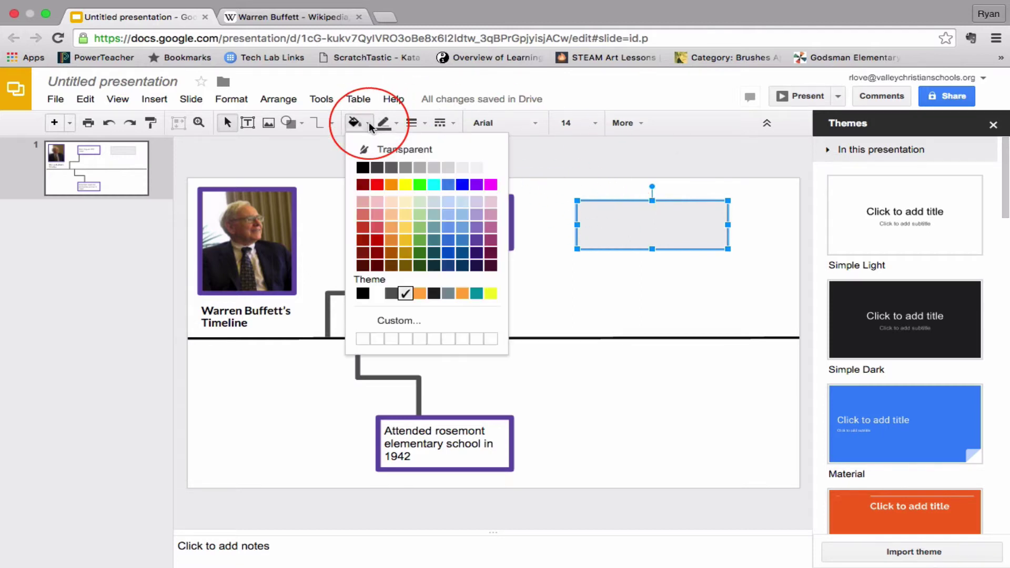
left_click(376, 149)
left_click(638, 267)
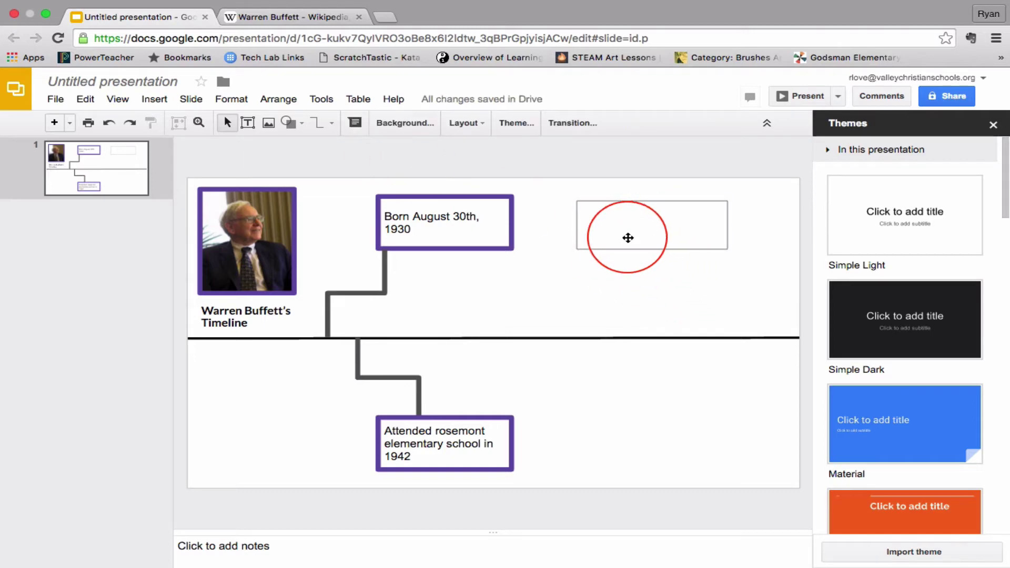
- Give the empty upper-right rectangle a dark purple border
left_click(623, 248)
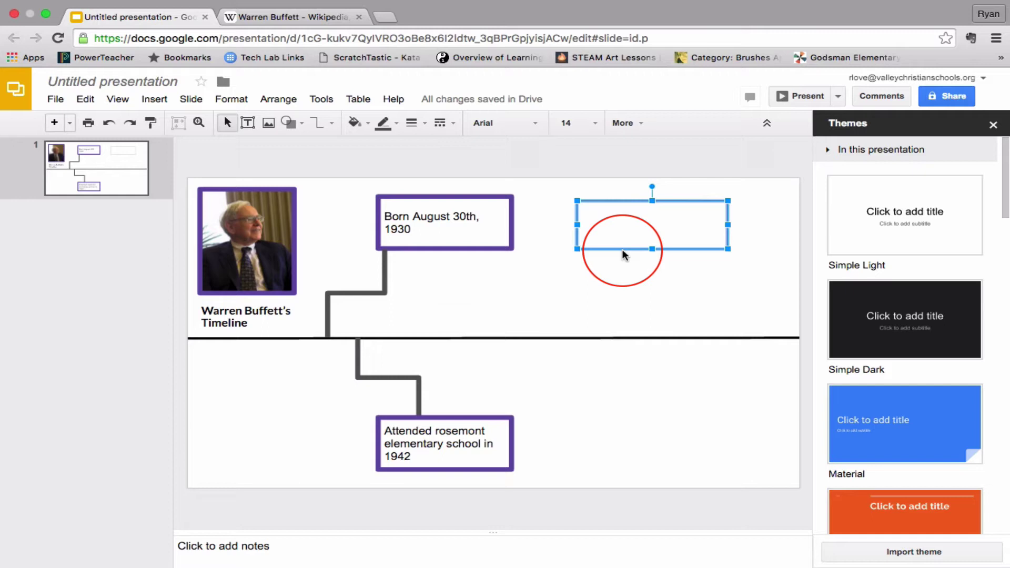
left_click(389, 127)
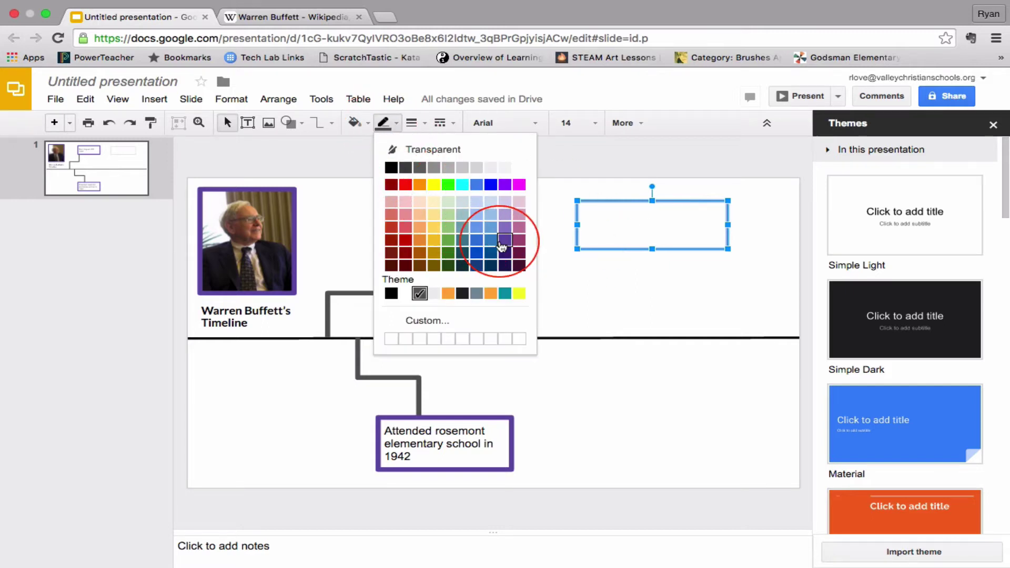
left_click(504, 253)
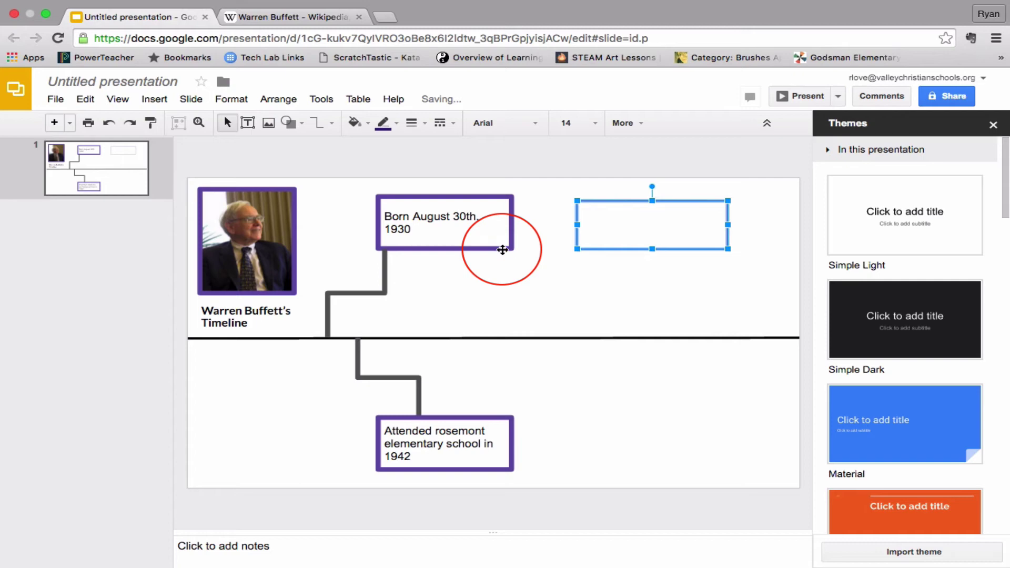
left_click(582, 309)
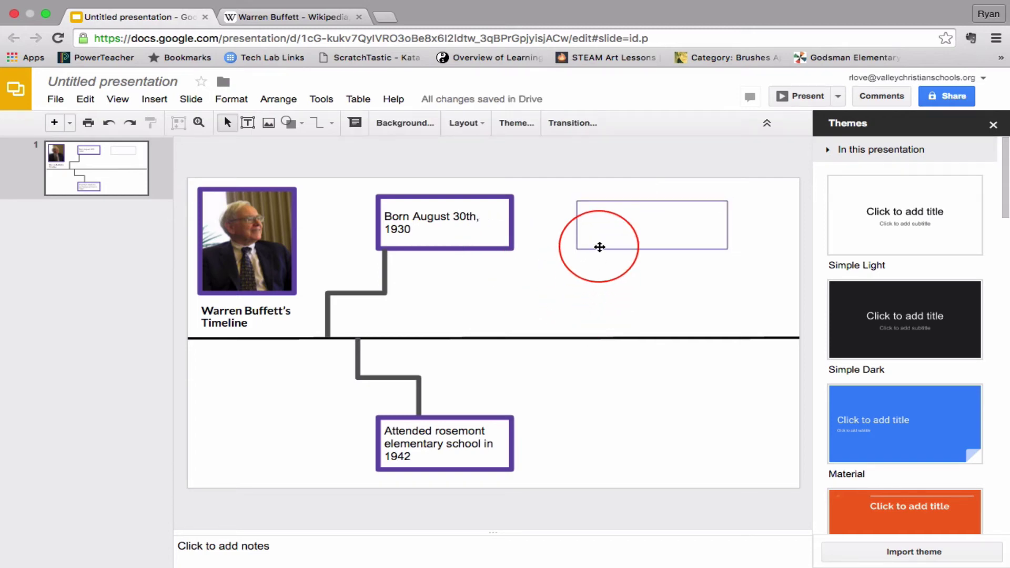
- Set the rectangle's border weight to 8px
left_click(600, 249)
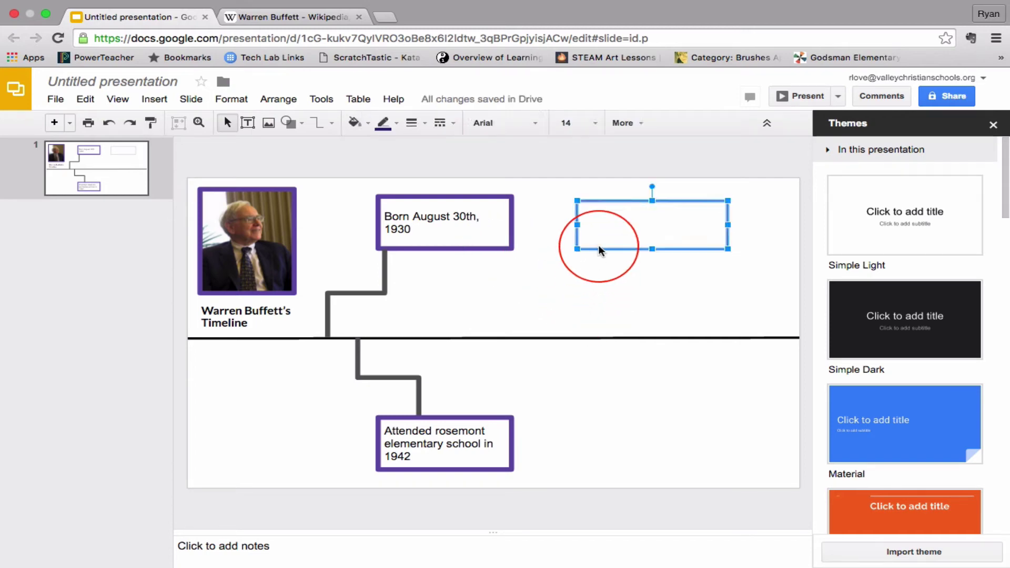
left_click(421, 125)
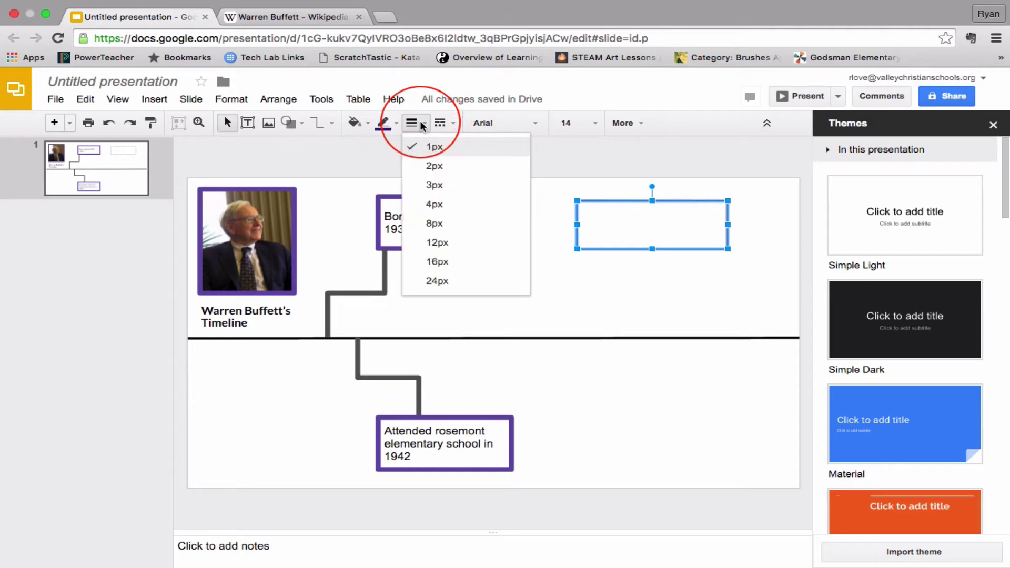
left_click(434, 223)
left_click(567, 305)
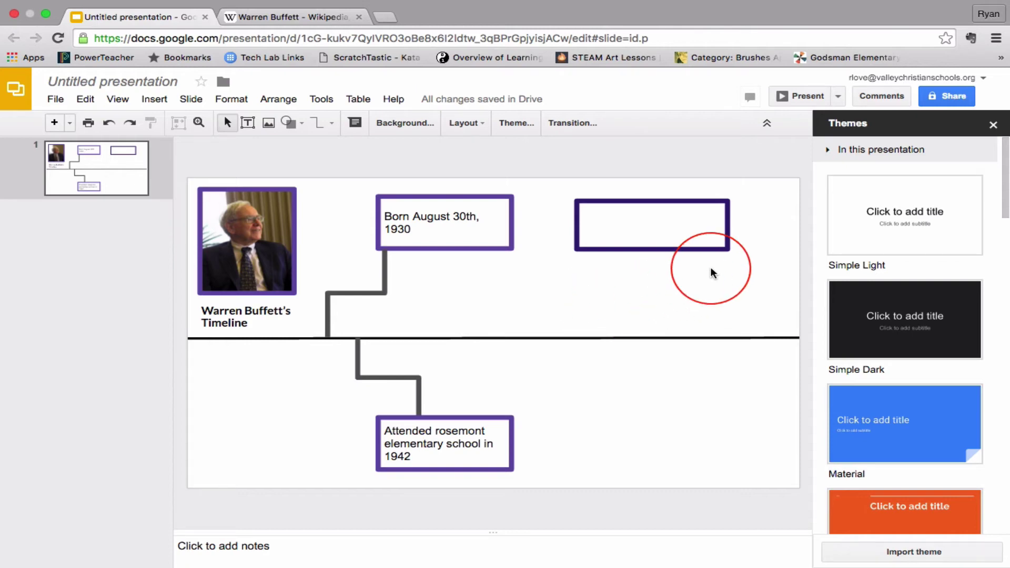
- Drag the empty purple-bordered box right, near the slide's right edge
left_click_drag(687, 247, 735, 245)
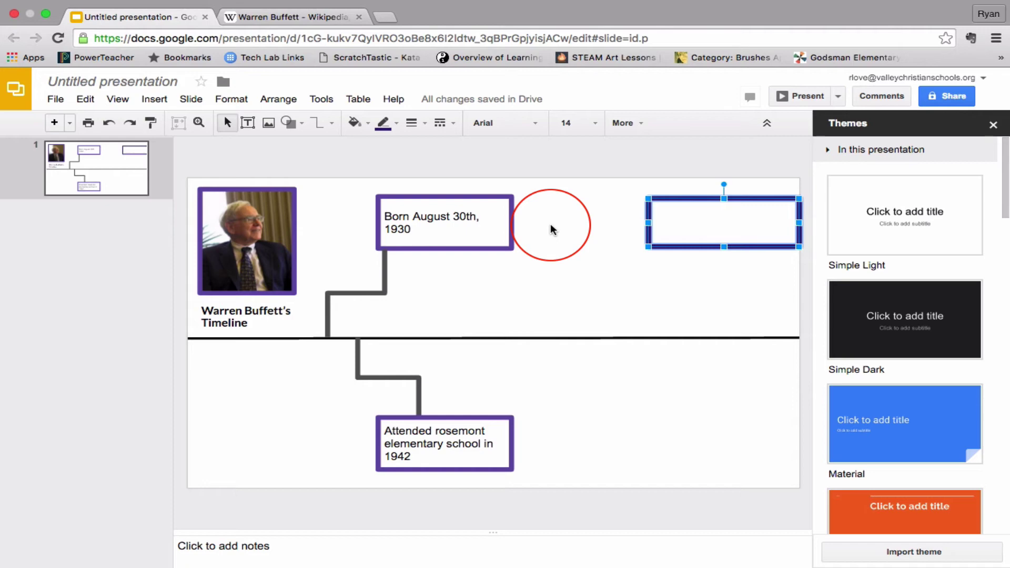
- Browse the Shape and Line menus without drawing, then nudge the empty box slightly left
left_click(302, 126)
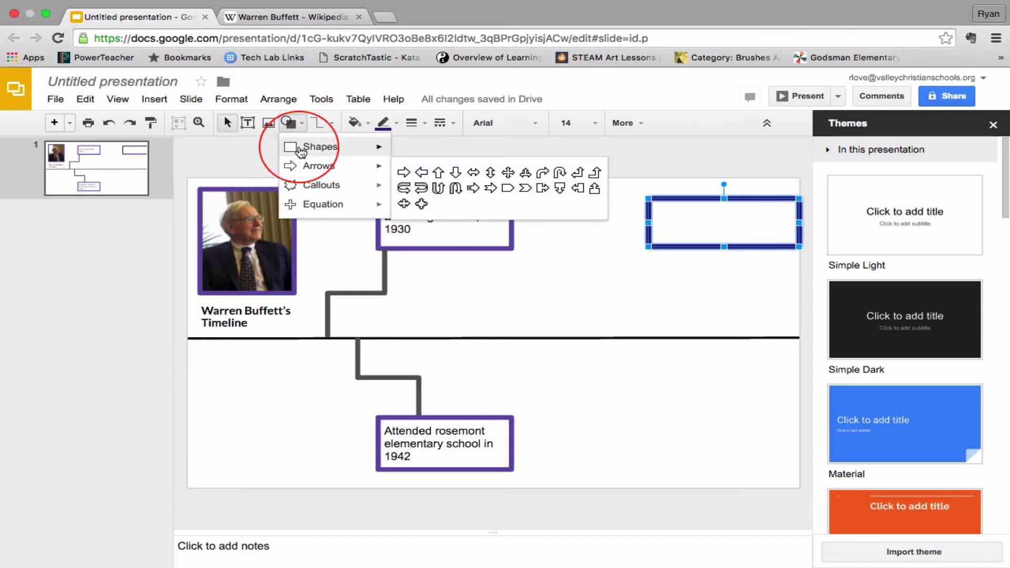
left_click(332, 123)
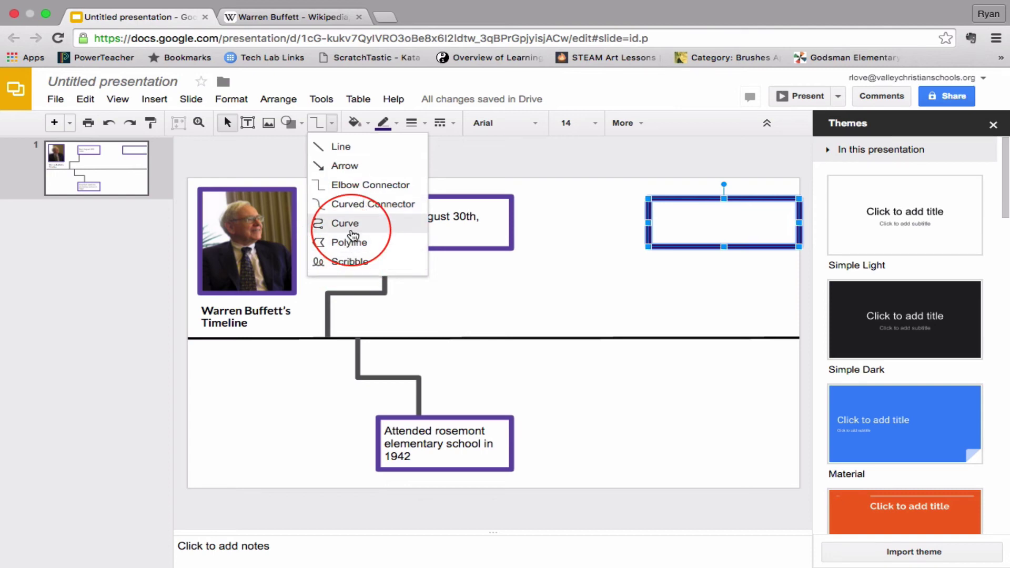
left_click(567, 297)
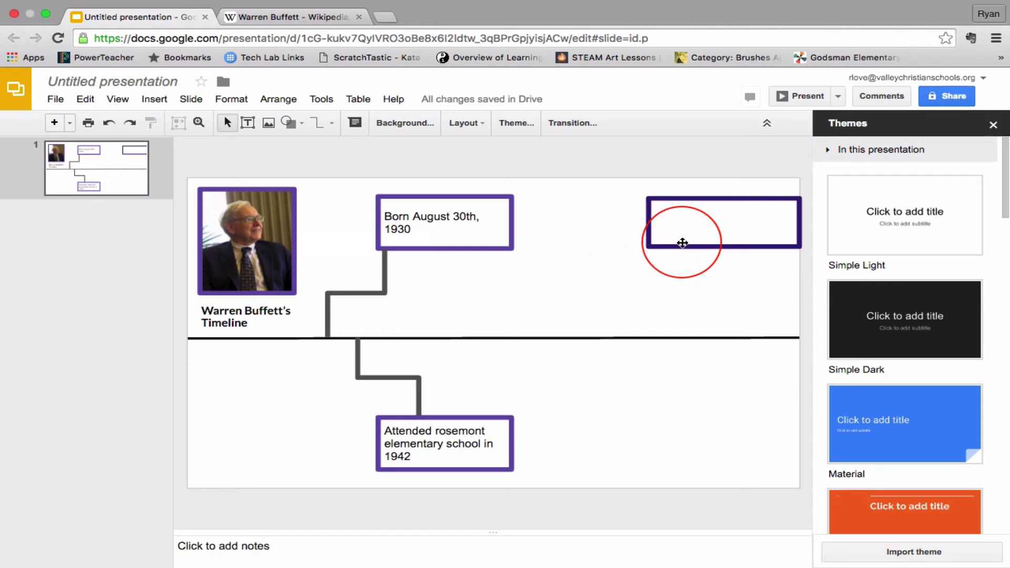
mouse_move(681, 243)
left_mouse_down()
mouse_move(670, 236)
mouse_move(669, 246)
left_mouse_up()
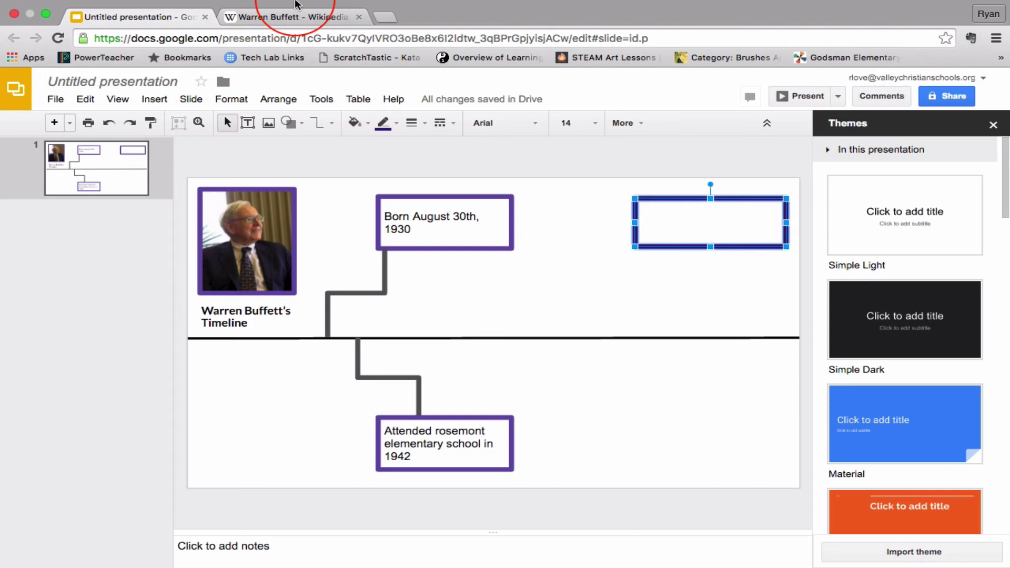
- Switch to the Warren Buffett Wikipedia tab and scroll through the article, ending at the top
left_click(283, 29)
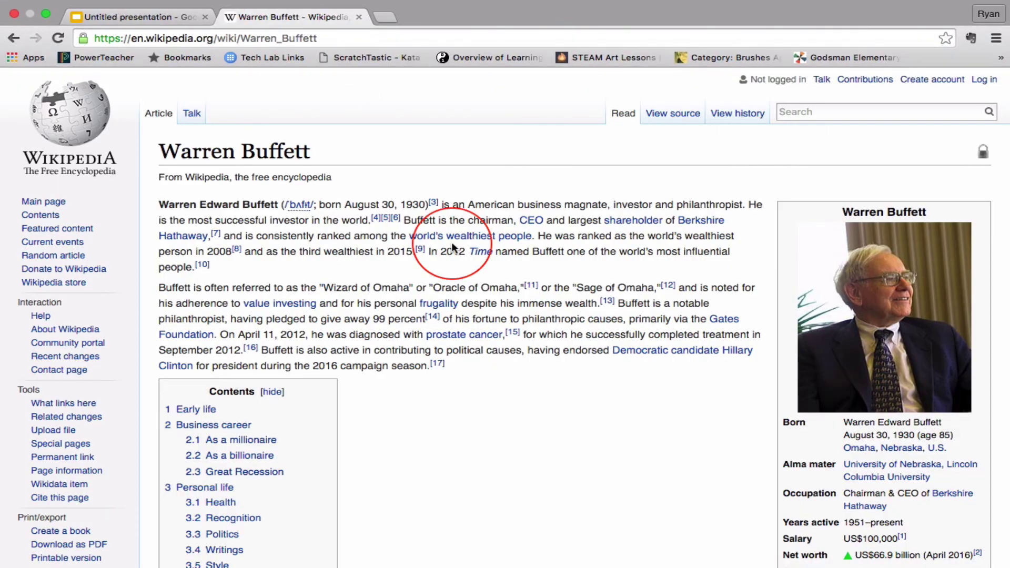
scroll(463, 187, "down", 20)
scroll(463, 187, "down", 15)
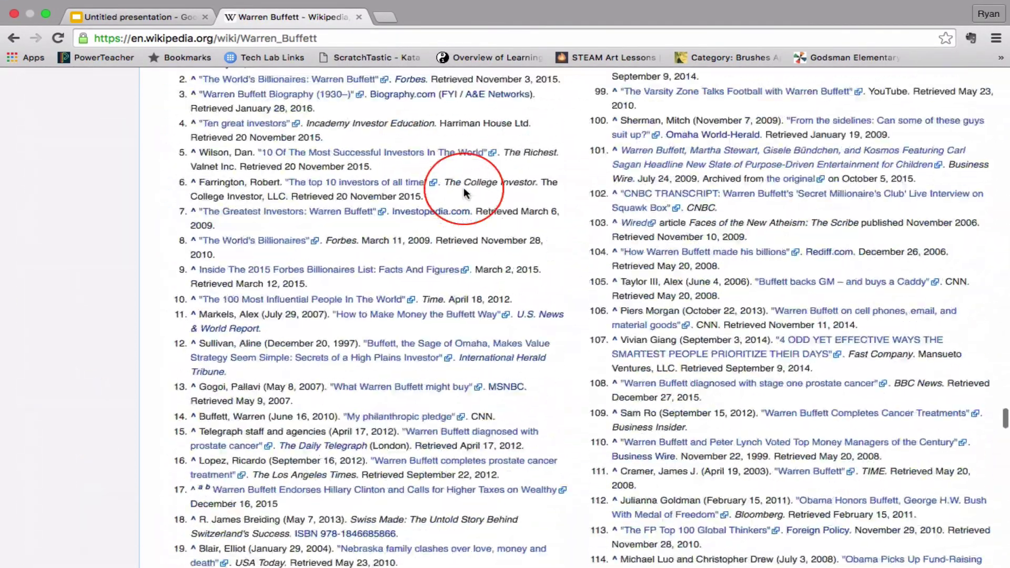
scroll(463, 188, "up", 3)
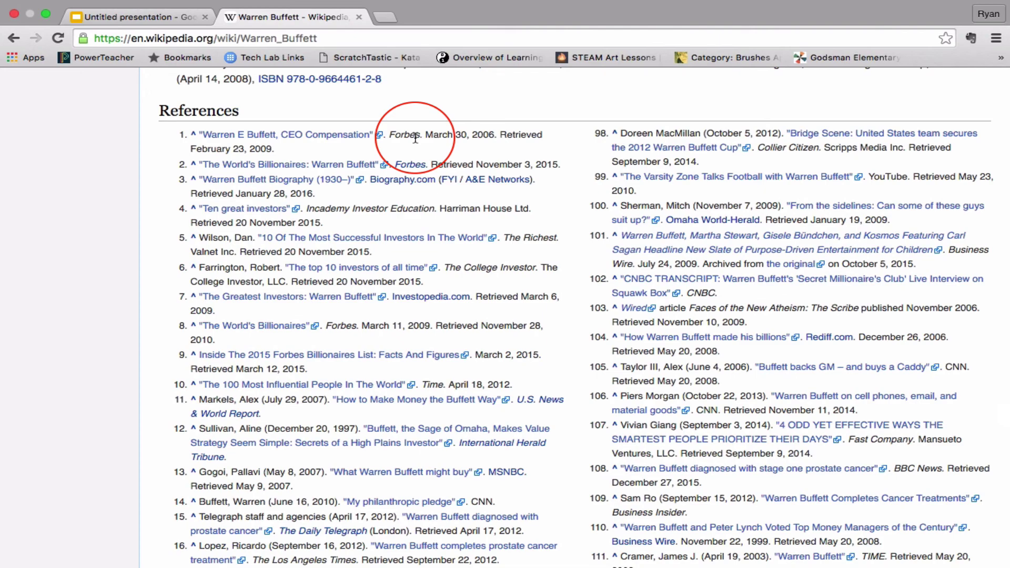
scroll(415, 138, "down", 10)
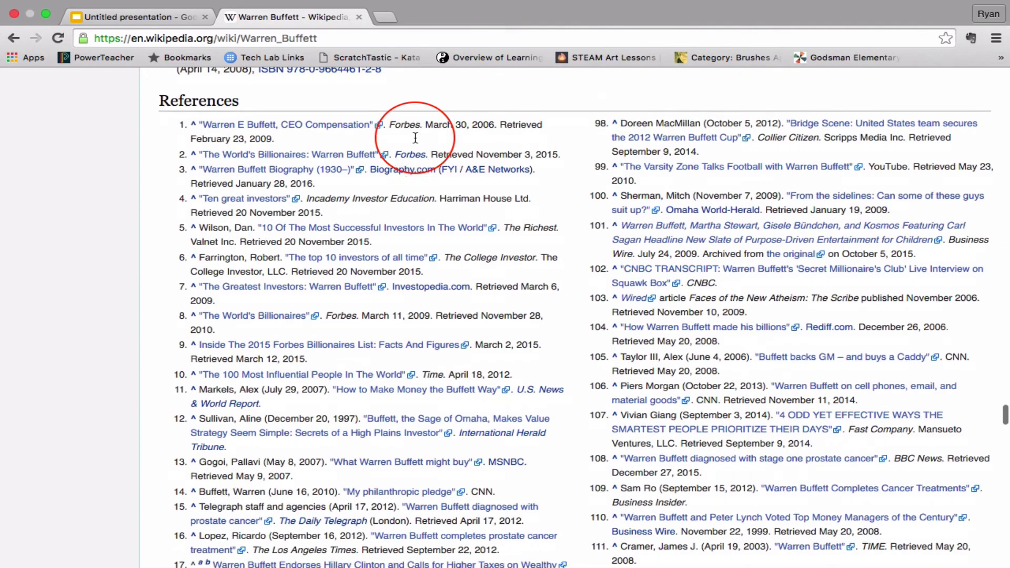
scroll(415, 138, "up", 20)
scroll(415, 138, "up", 15)
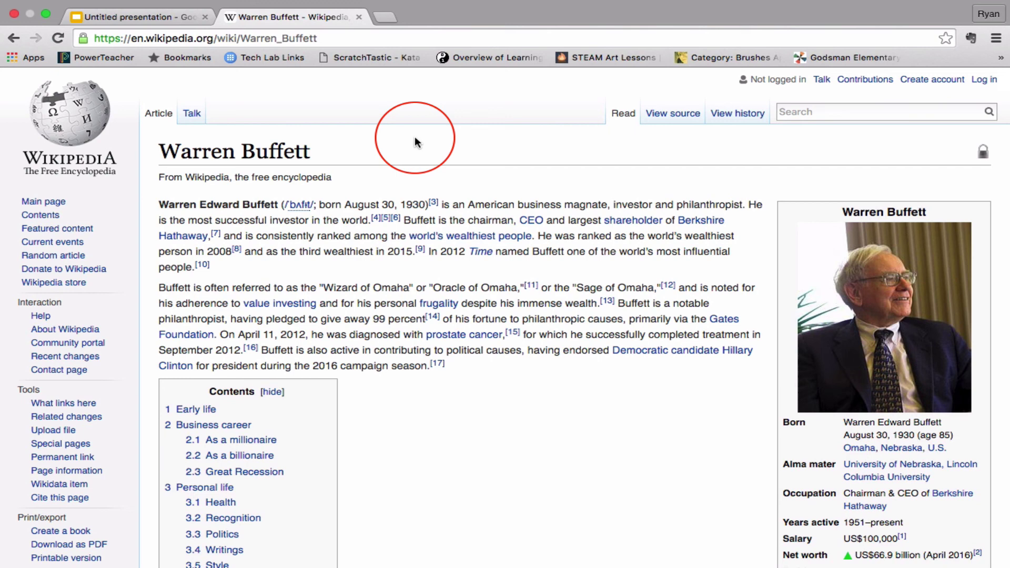
scroll(415, 138, "down", 3)
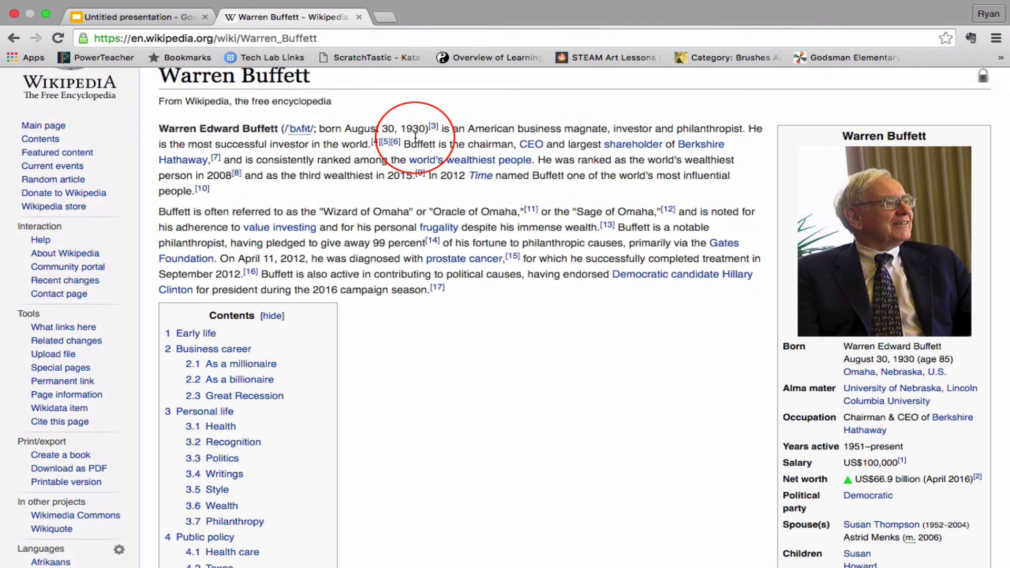
scroll(415, 138, "up", 3)
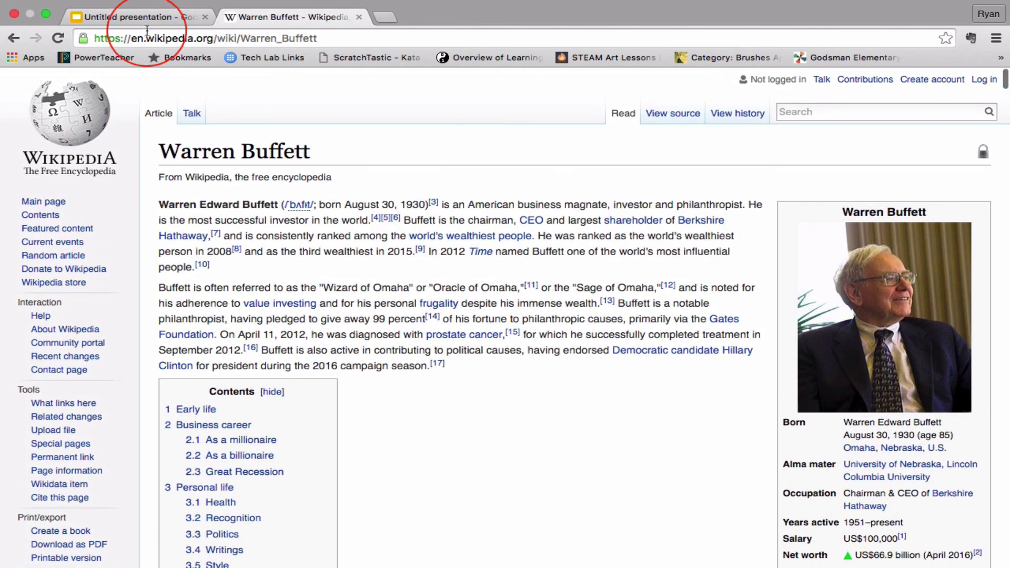
- Switch back to the Untitled presentation tab with the timeline slide
left_click(141, 16)
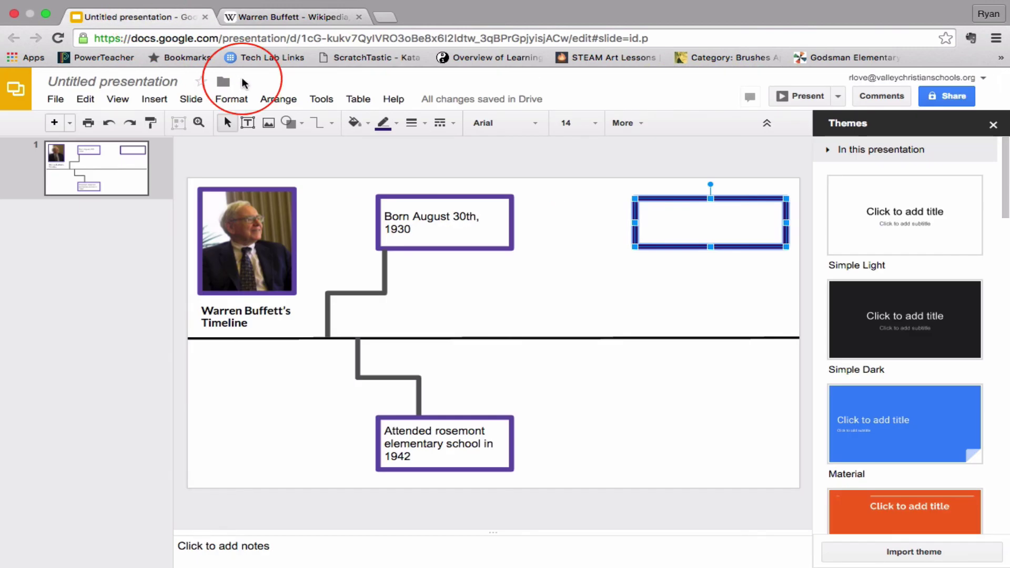